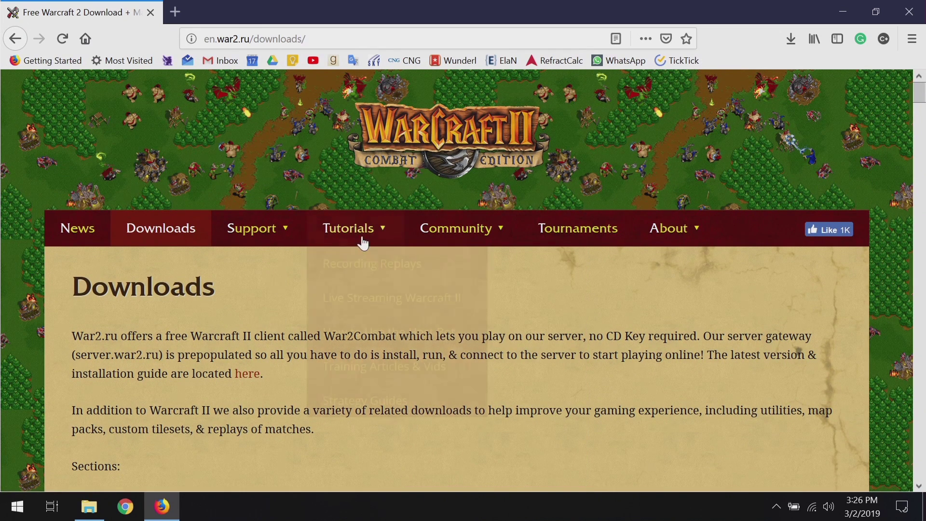
- Close Firefox, go to the Downloads folder in File Explorer, and run War2Combat43_en_full
{"action": "left_click", "coordinate": [911, 15]}
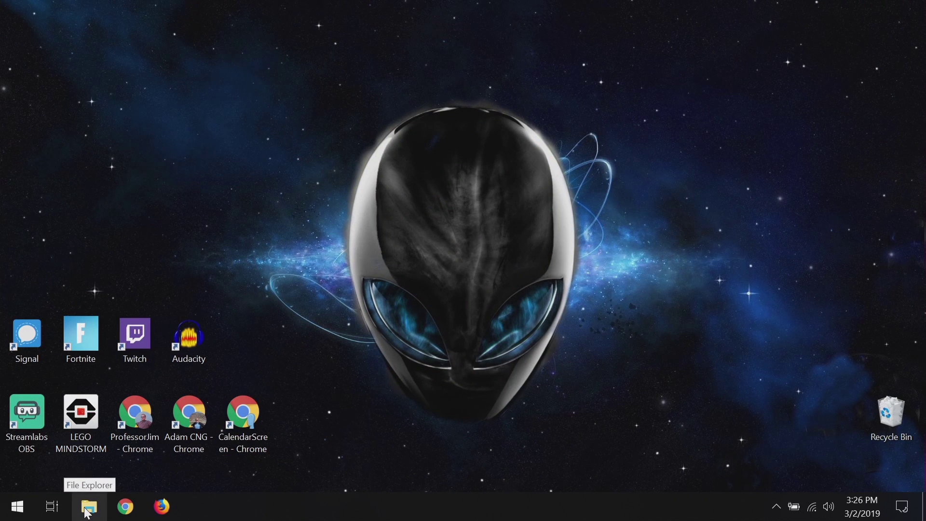
{"action": "left_click", "coordinate": [88, 507]}
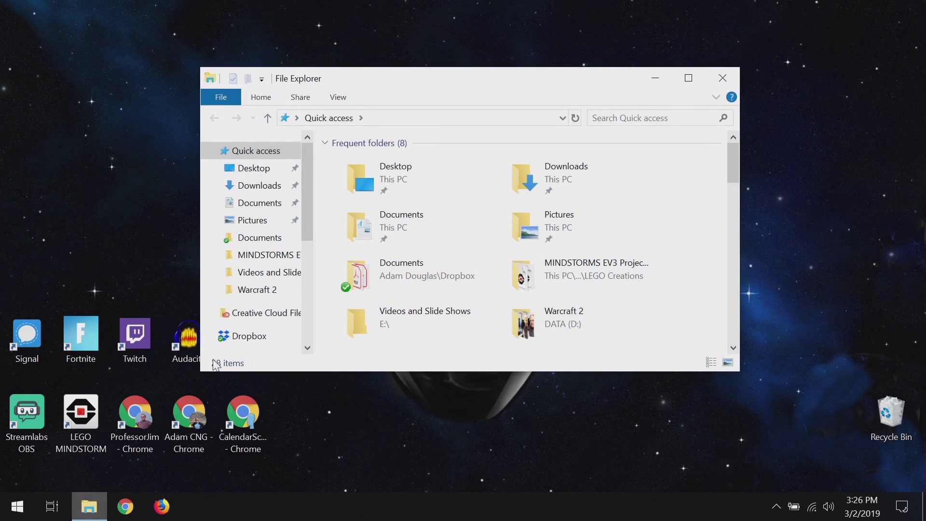
{"action": "left_click", "coordinate": [275, 186]}
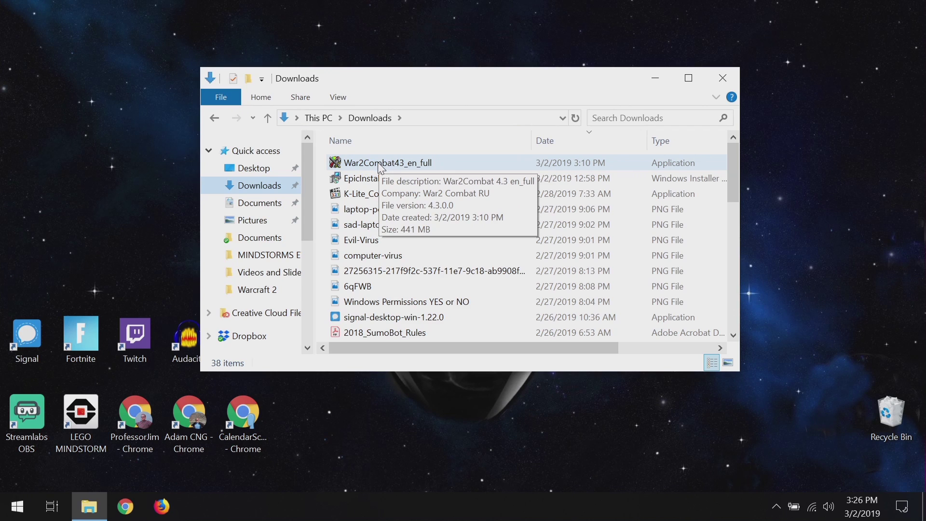
{"action": "left_click_drag", "start_coordinate": [432, 81], "coordinate": [475, 84]}
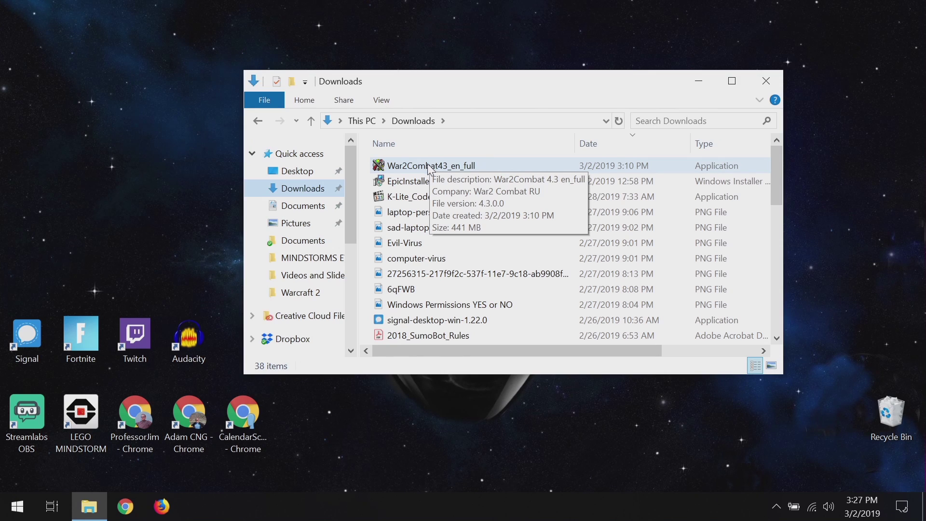
{"action": "double_click", "coordinate": [427, 167]}
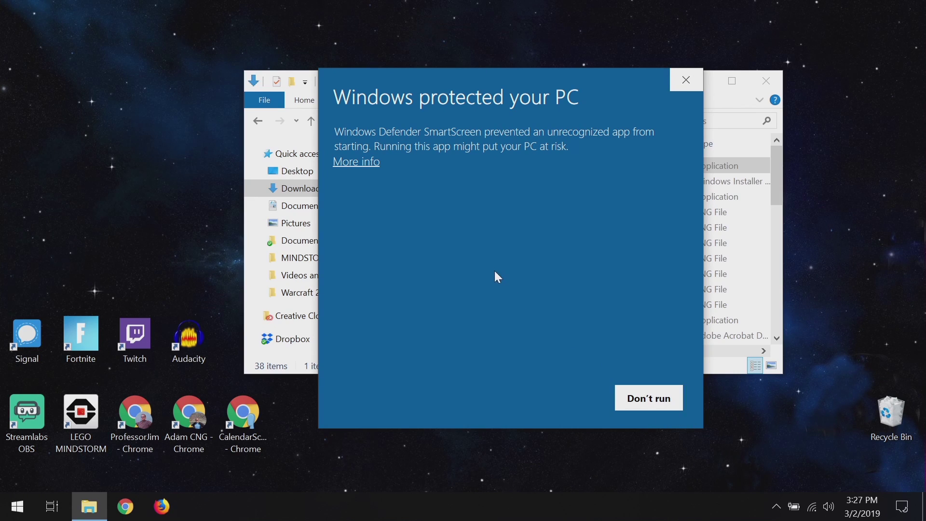
- Let the unrecognized War2Combat43_en_full.exe run past SmartScreen and approve its User Account Control prompt
{"action": "left_click", "coordinate": [356, 162]}
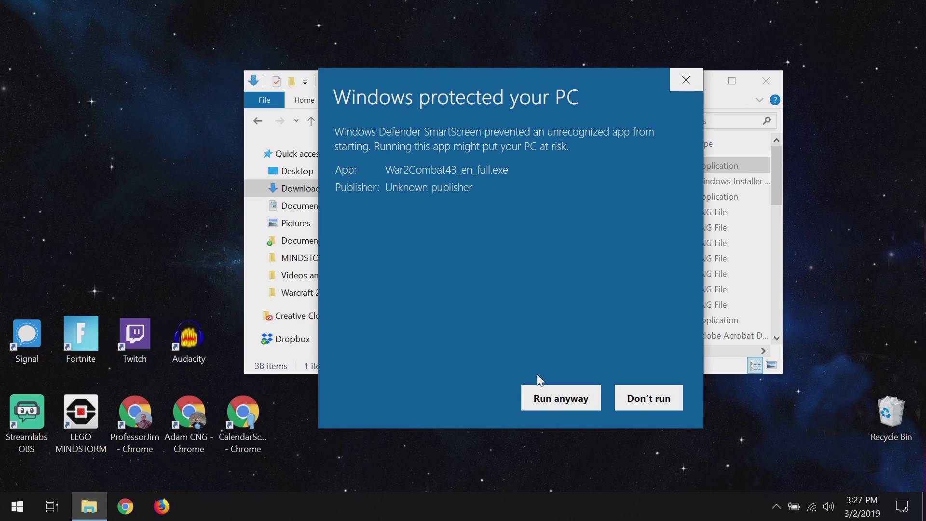
{"action": "left_click", "coordinate": [555, 403]}
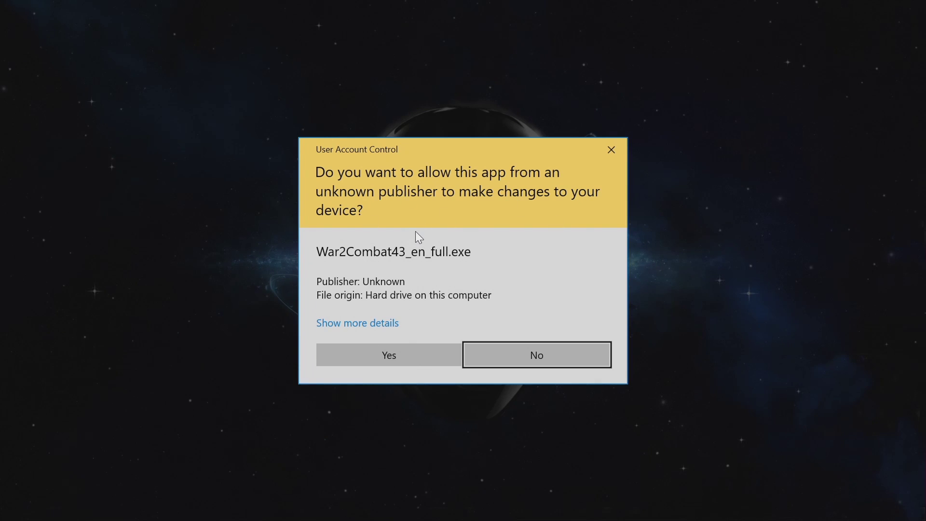
{"action": "left_click", "coordinate": [406, 351]}
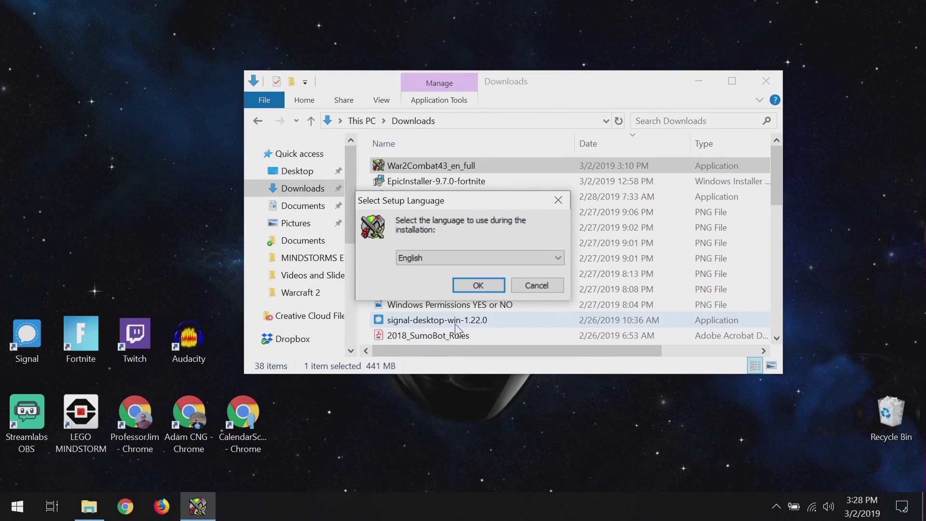
- Confirm English as setup language and accept C:\War2Combat as the install folder
{"action": "left_click", "coordinate": [476, 285]}
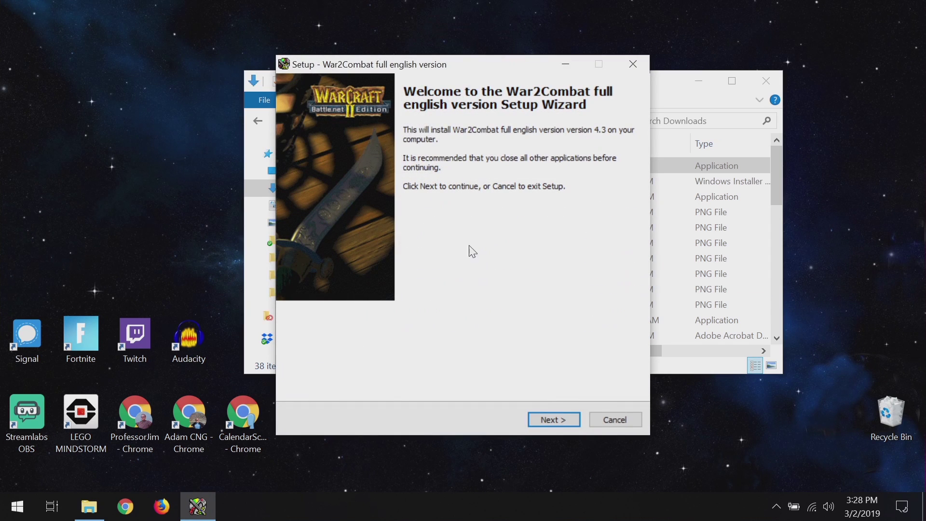
{"action": "left_click", "coordinate": [550, 419]}
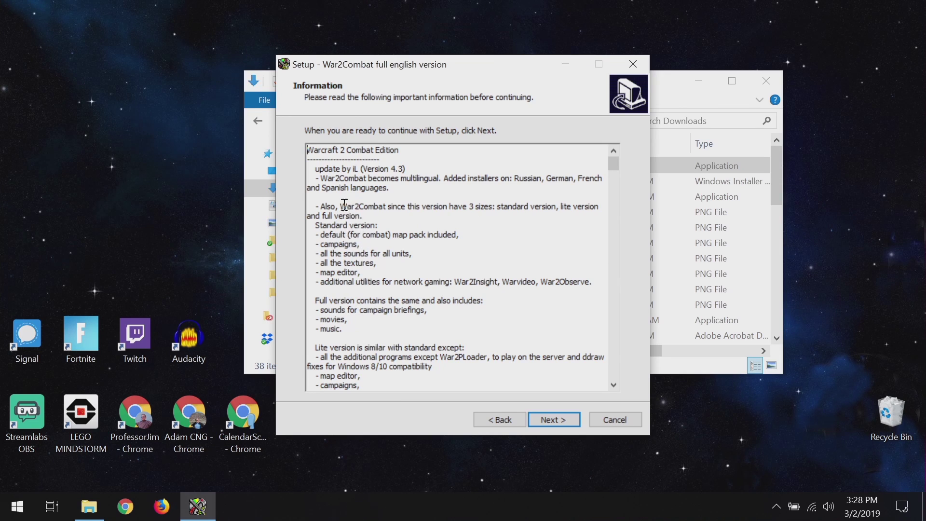
{"action": "left_click", "coordinate": [555, 422]}
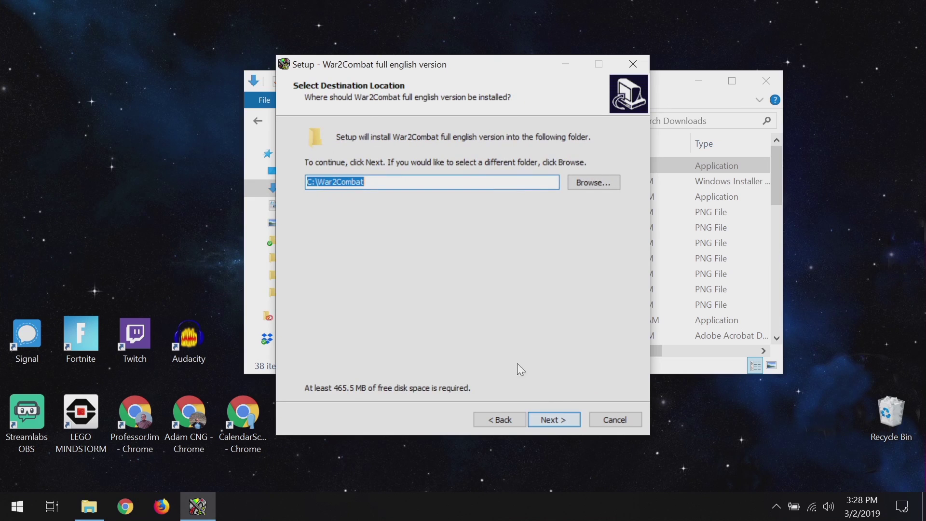
{"action": "left_click", "coordinate": [564, 423]}
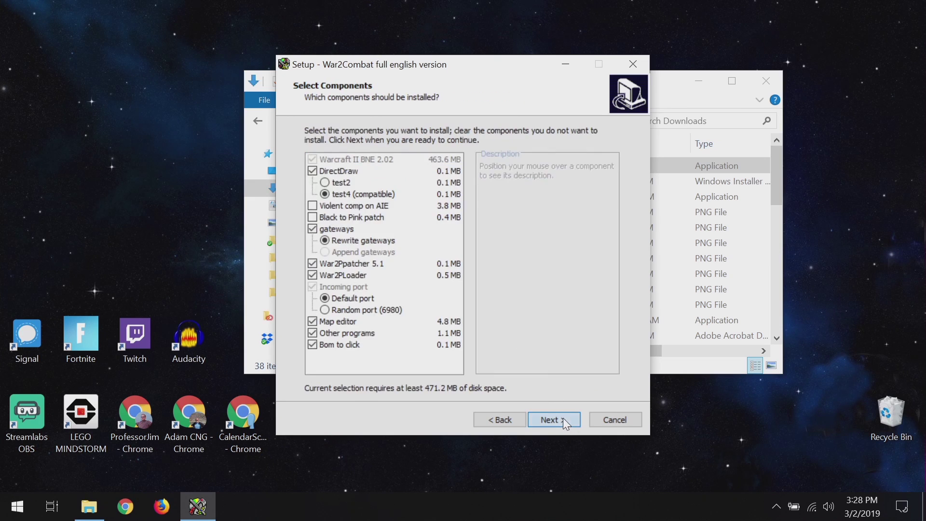
- Tick the Black to Pink patch component and keep the Warcraft 2 Combat Edition en Start Menu folder
{"action": "mouse_move", "coordinate": [344, 184]}
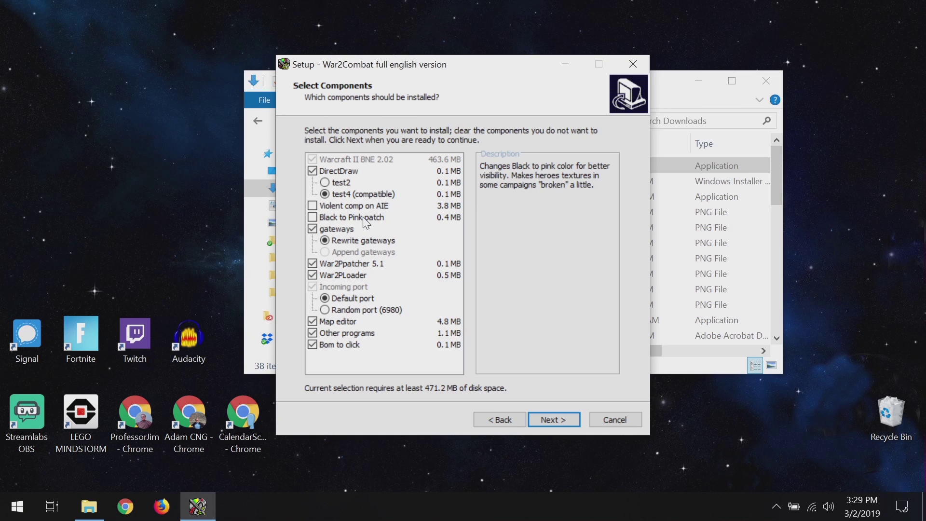
{"action": "left_click", "coordinate": [328, 220]}
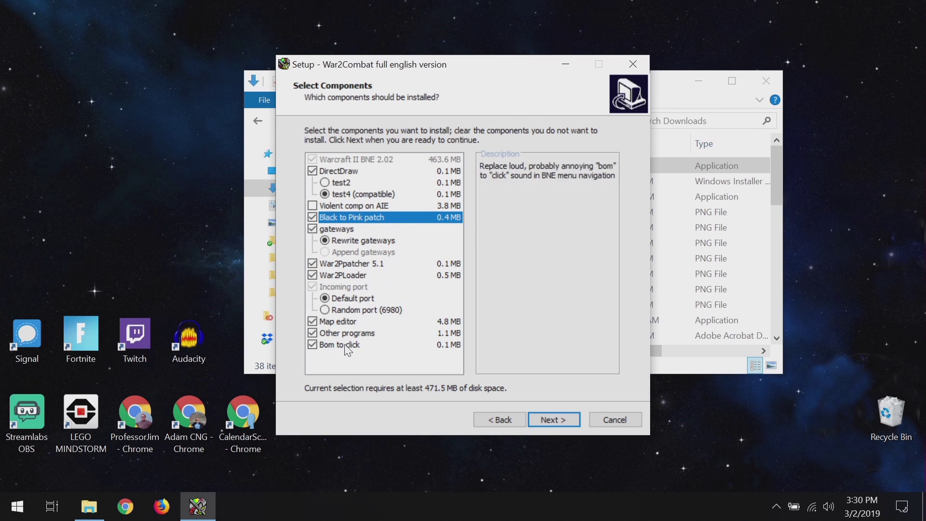
{"action": "left_click", "coordinate": [552, 420]}
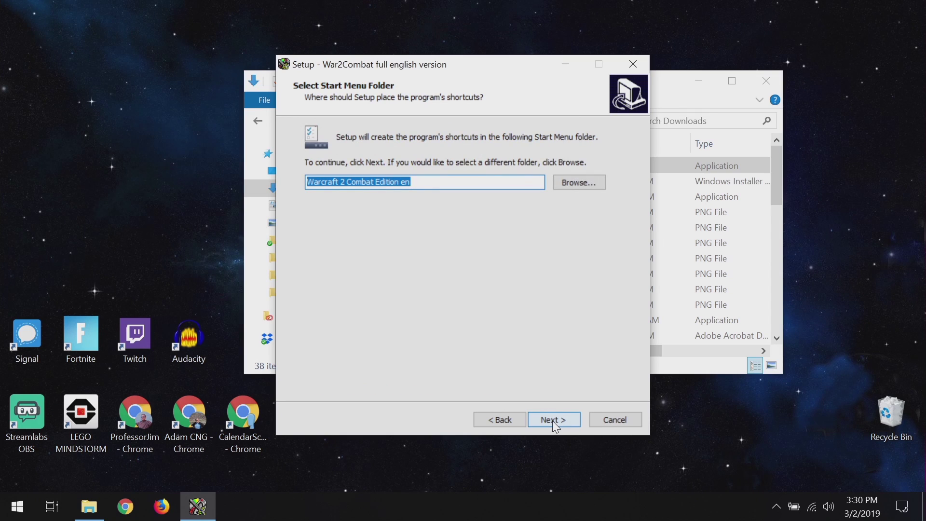
{"action": "left_click", "coordinate": [553, 421]}
- Install War2Combat and finish the wizard with Launch War2Combat checked
{"action": "left_click", "coordinate": [559, 420]}
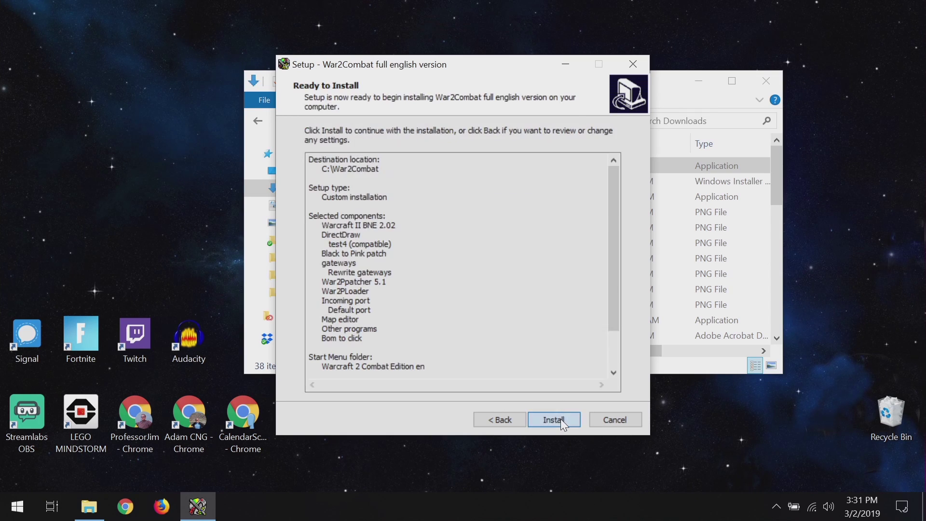
{"action": "left_click", "coordinate": [560, 418]}
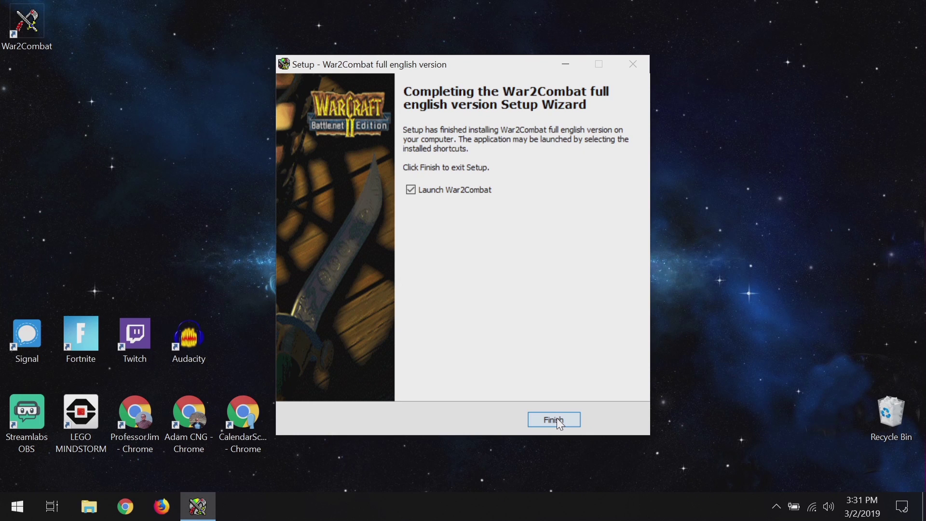
{"action": "left_click", "coordinate": [555, 419]}
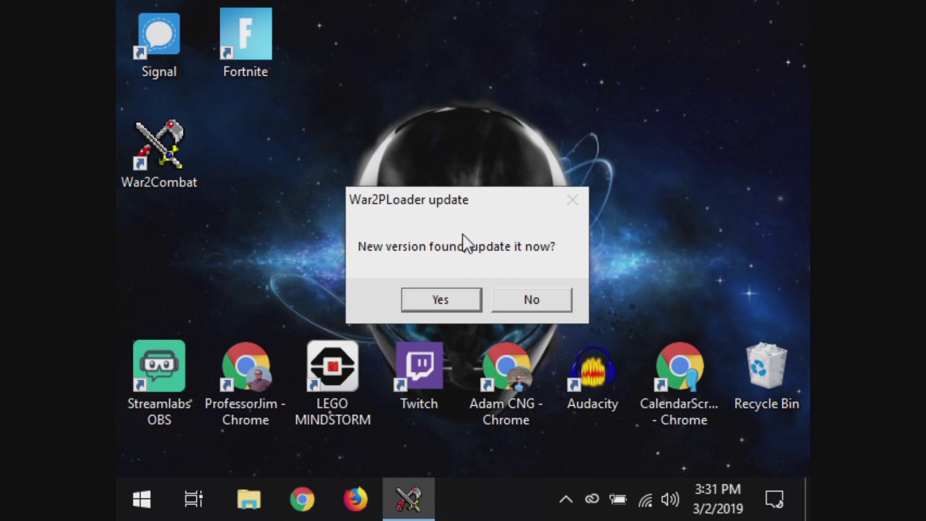
- Accept the War2PLoader update and allow W2PLupdater.exe through User Account Control
{"action": "left_click", "coordinate": [439, 292]}
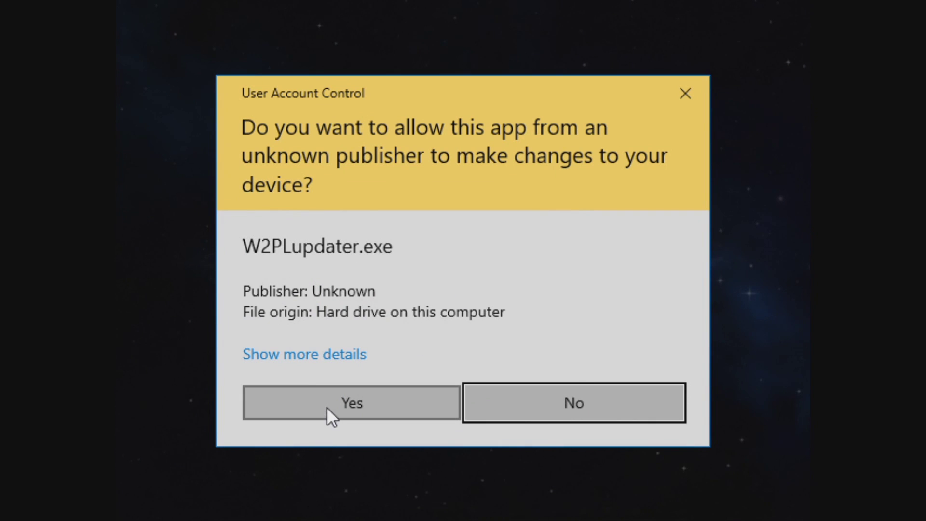
{"action": "left_click", "coordinate": [326, 406]}
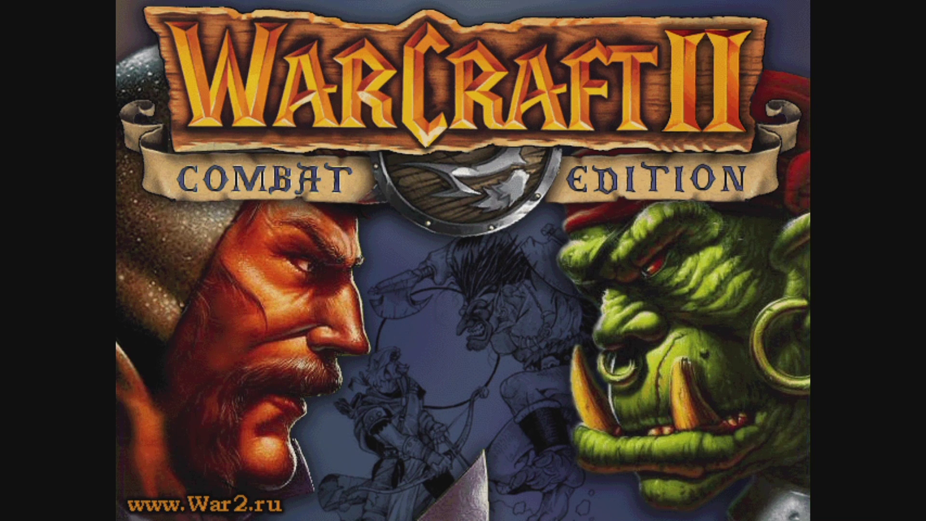
- Browse Single Player Game > New Campaign and Custom Scenario, then return to the main menu
{"action": "left_click", "coordinate": [479, 321]}
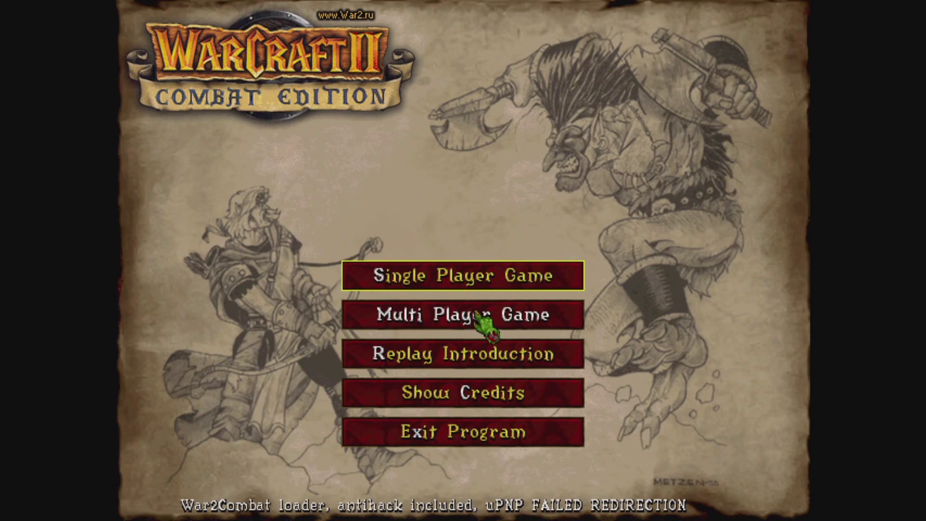
{"action": "left_click", "coordinate": [479, 280]}
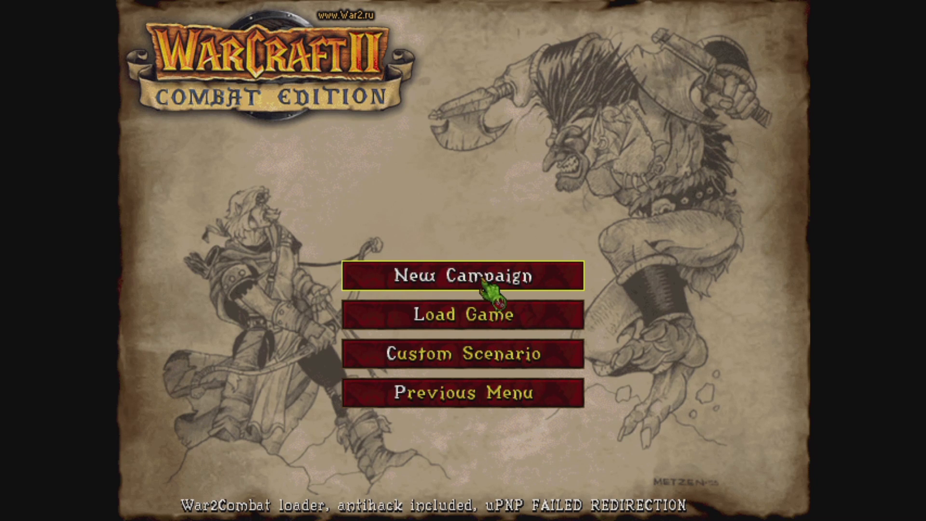
{"action": "left_click", "coordinate": [481, 279]}
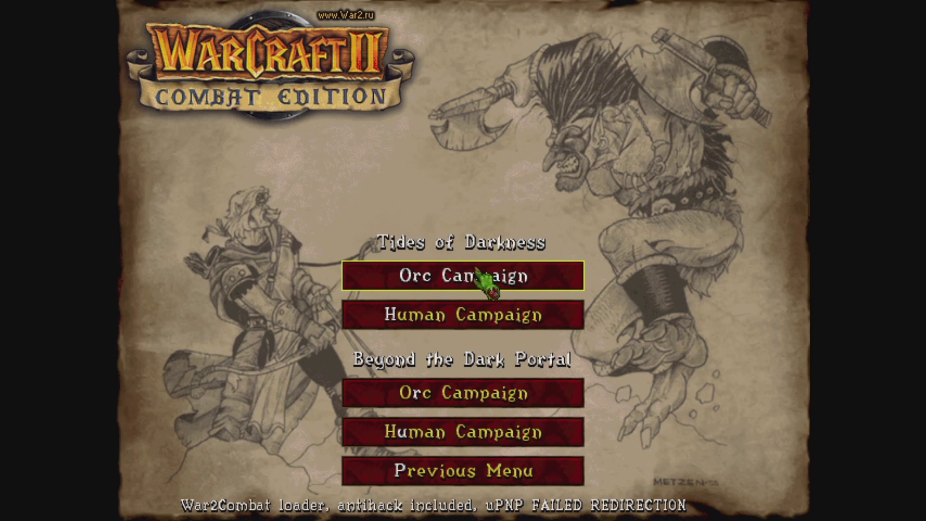
{"action": "left_click", "coordinate": [489, 477]}
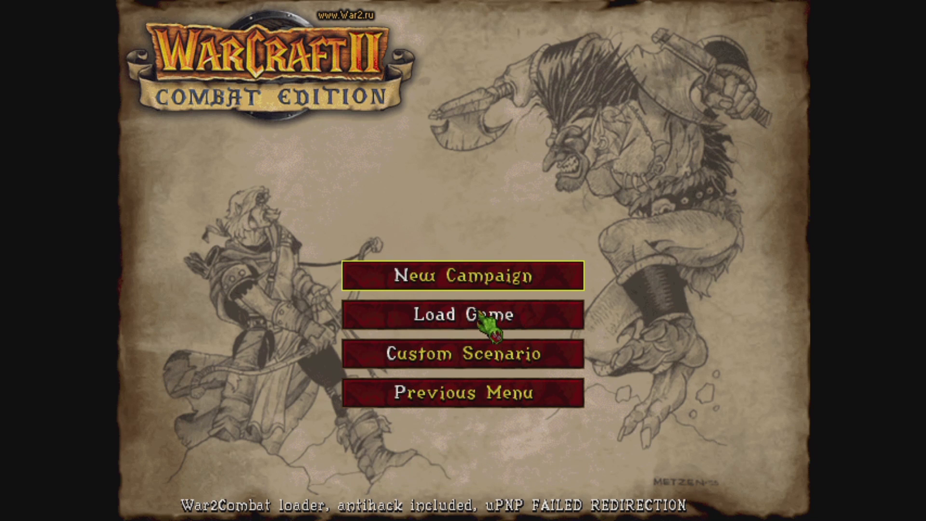
{"action": "left_click", "coordinate": [470, 359]}
{"action": "left_click", "coordinate": [668, 489]}
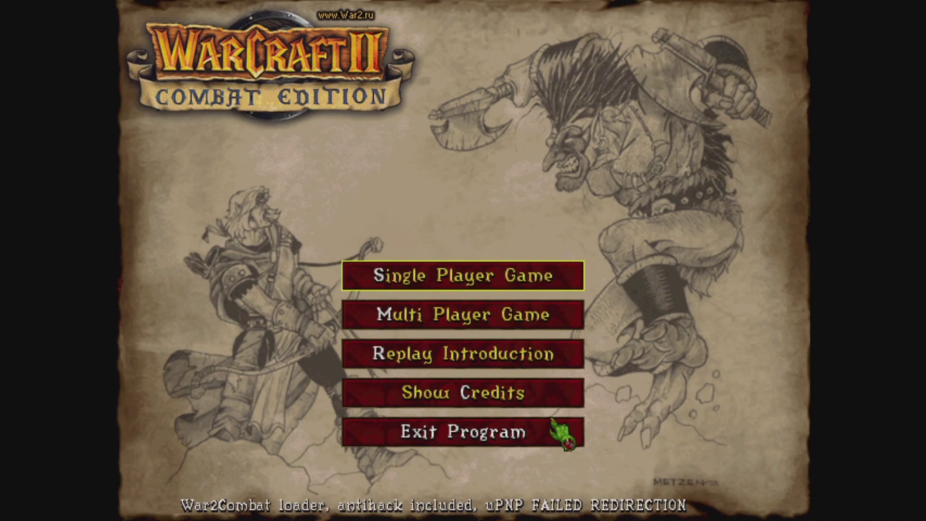
- Choose Multi Player Game > Enhanced and connect to Battle.net via the Ru: War2 Server gateway
{"action": "left_click", "coordinate": [488, 313]}
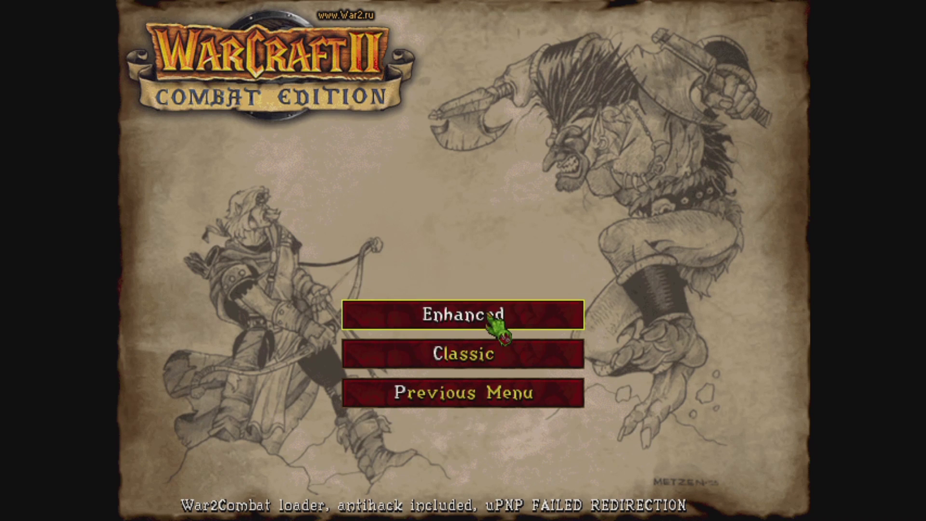
{"action": "left_click", "coordinate": [464, 323]}
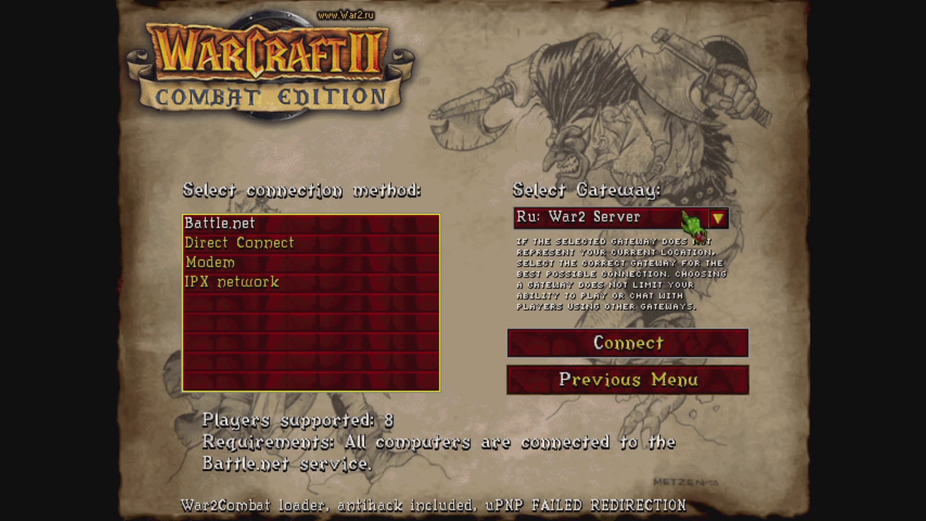
{"action": "left_click", "coordinate": [718, 219]}
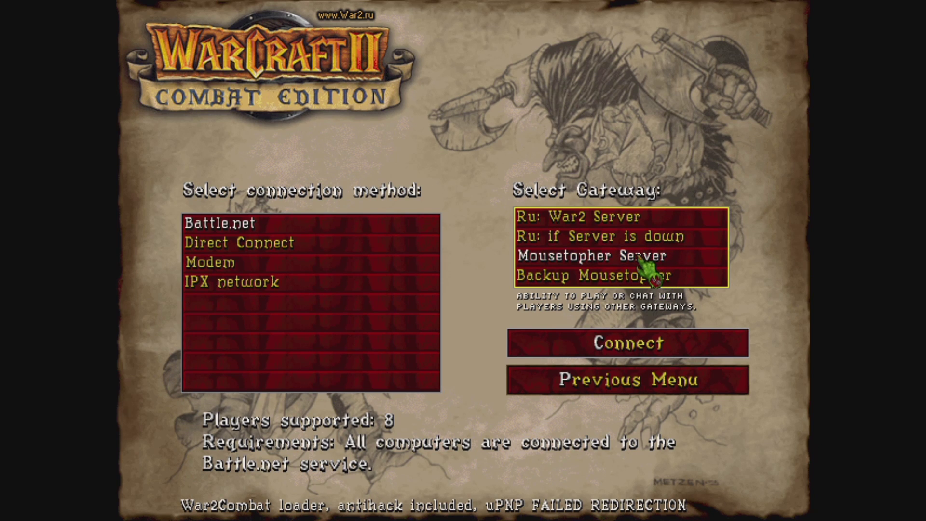
{"action": "left_click", "coordinate": [635, 219]}
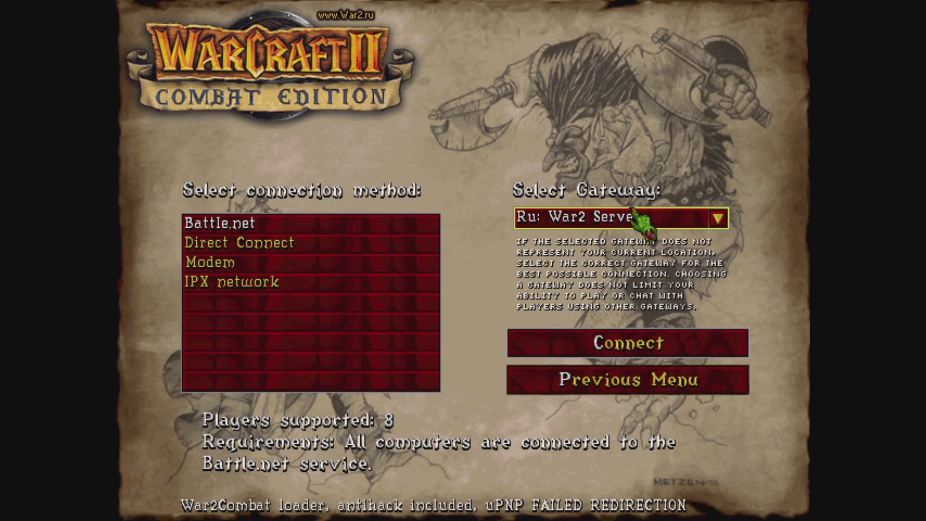
{"action": "left_click", "coordinate": [629, 344]}
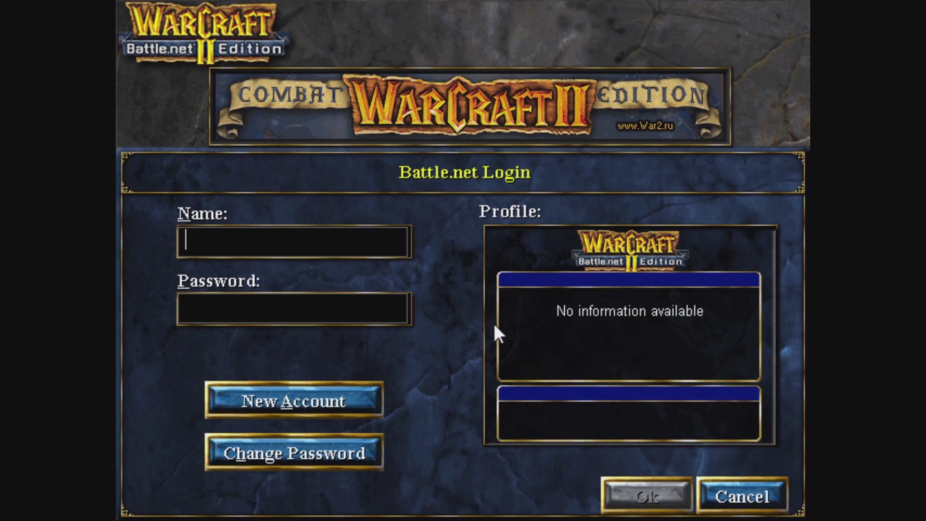
- Try logging in with an account name and password, dismiss the incorrect-password error, then choose New Account
{"action": "type", "text": "WarMo"}
{"action": "key", "text": "Tab"}
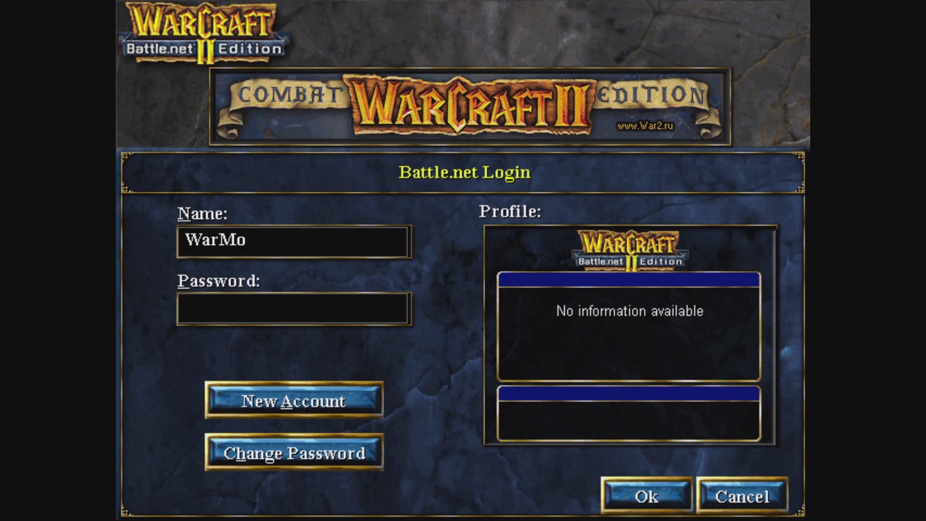
{"action": "type", "text": "********"}
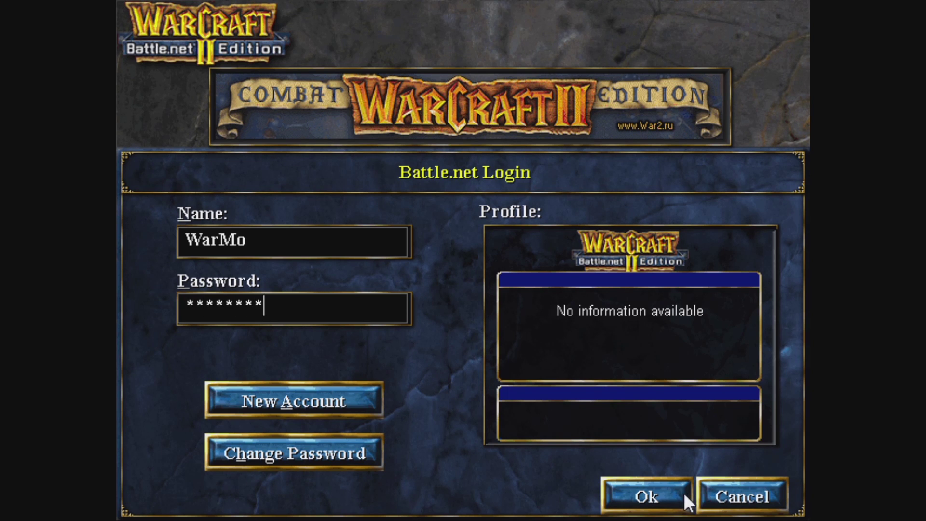
{"action": "left_click", "coordinate": [667, 491]}
{"action": "left_click", "coordinate": [482, 389]}
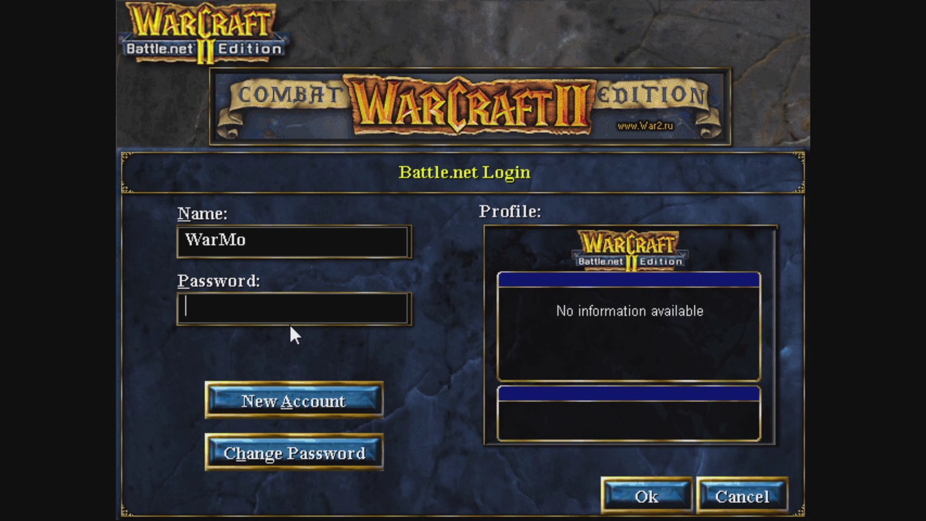
{"action": "type", "text": "********"}
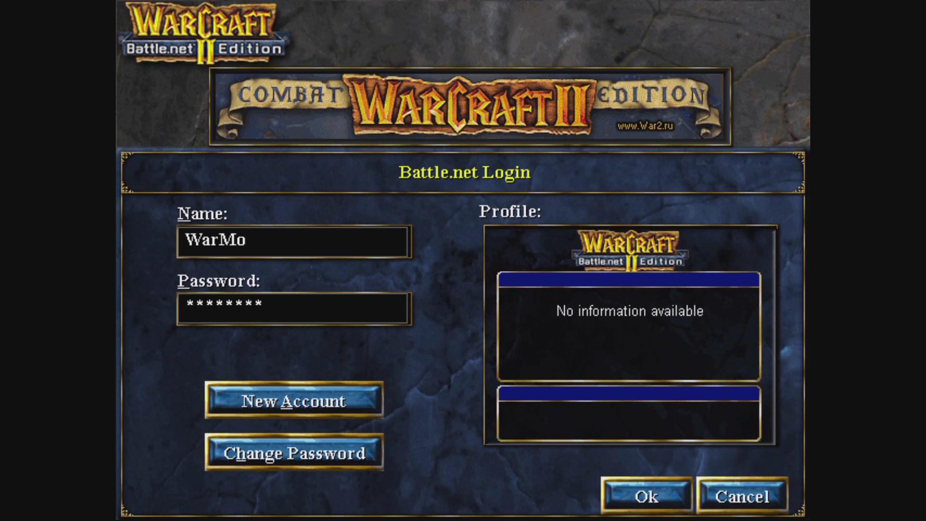
{"action": "left_click", "coordinate": [287, 398]}
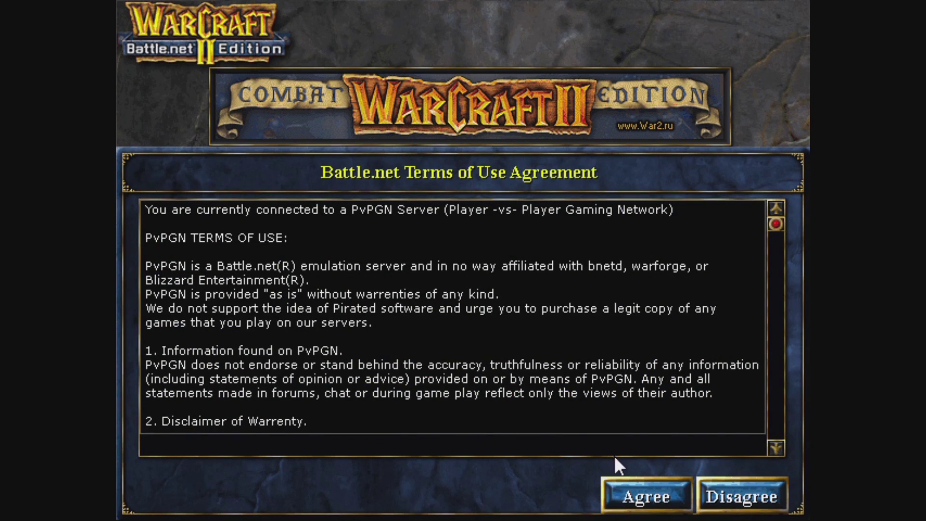
- Agree to the terms and register a new Battle.net account with a name and repeated password
{"action": "left_click", "coordinate": [646, 497]}
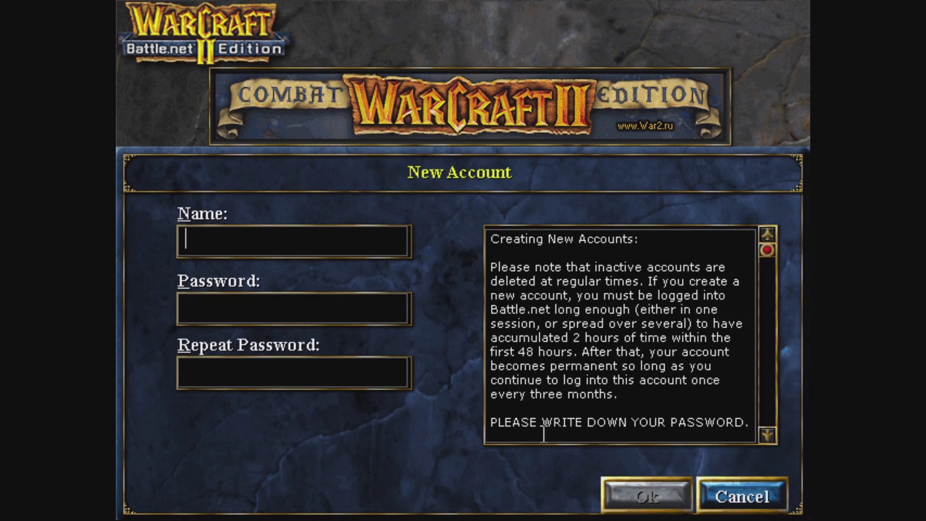
{"action": "type", "text": "arMo"}
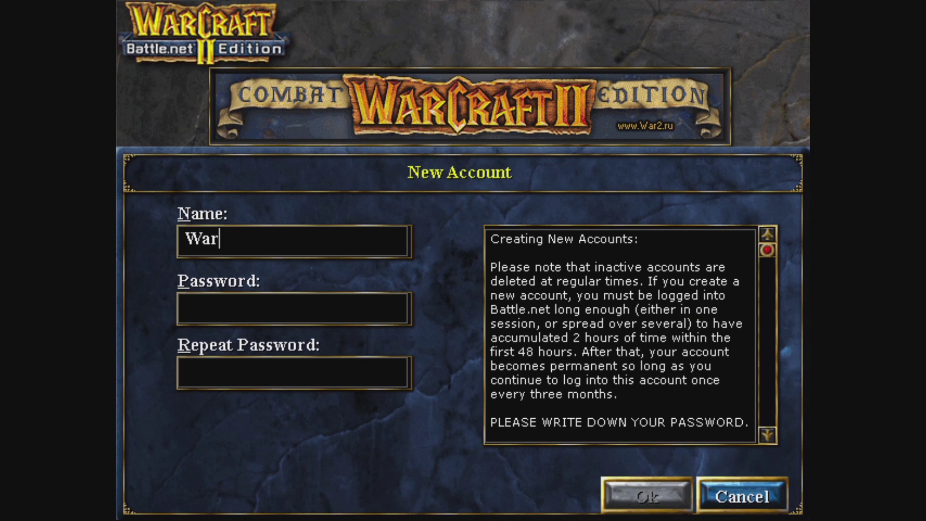
{"action": "key", "text": "Tab"}
{"action": "type", "text": "****************"}
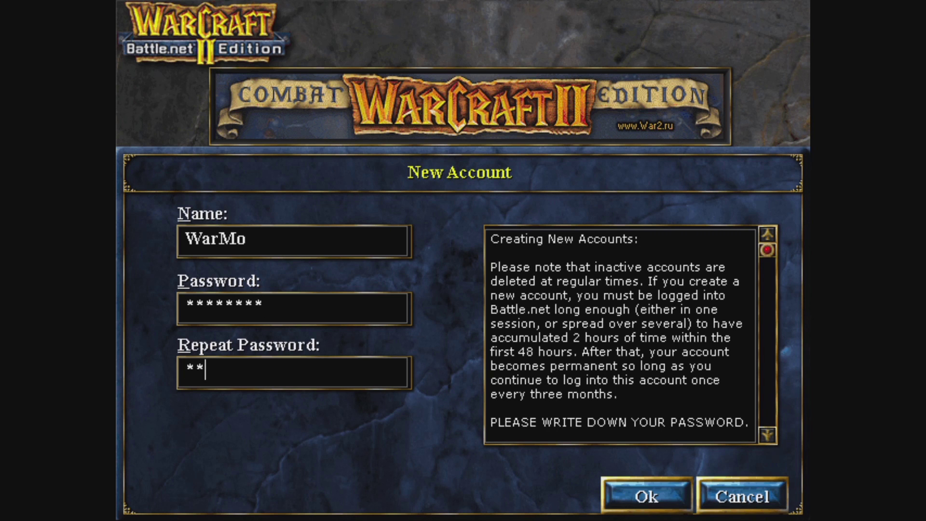
{"action": "key", "text": "Return"}
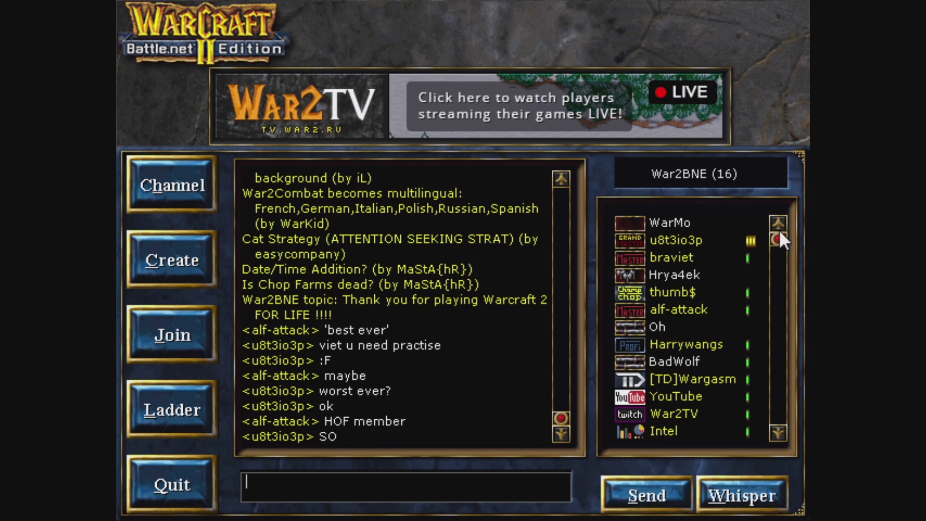
- Scroll the War2BNE channel's user list, then quit Battle.net and close Warcraft II Combat Edition
{"action": "mouse_move", "coordinate": [781, 246]}
{"action": "left_mouse_down"}
{"action": "mouse_move", "coordinate": [779, 421]}
{"action": "mouse_move", "coordinate": [791, 233]}
{"action": "left_mouse_up"}
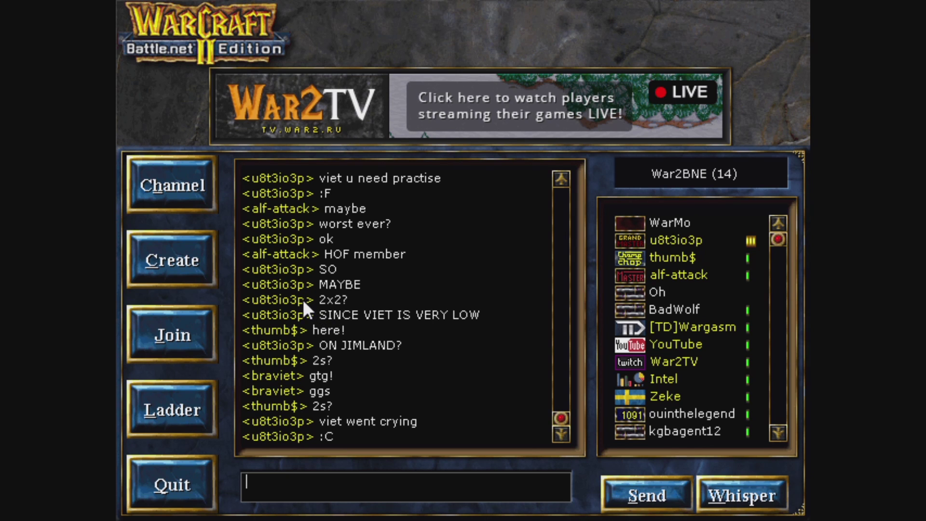
{"action": "left_click", "coordinate": [174, 488]}
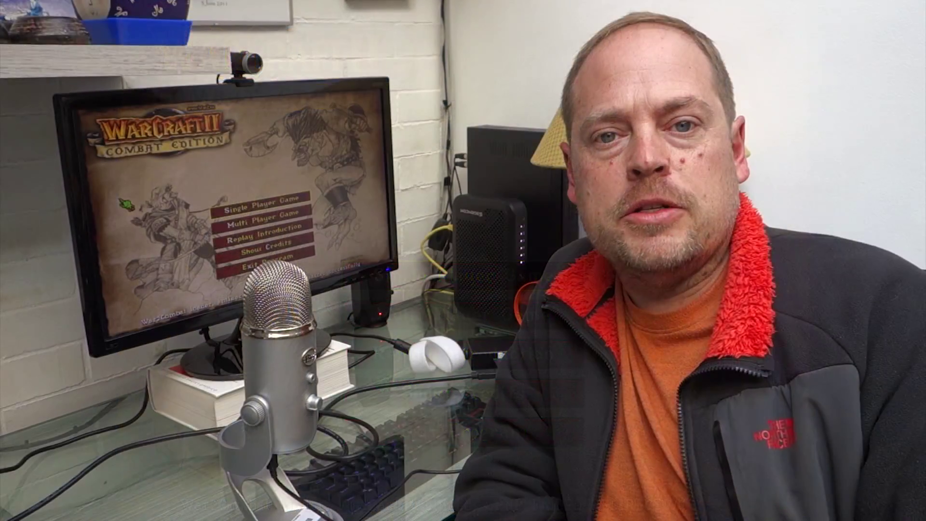